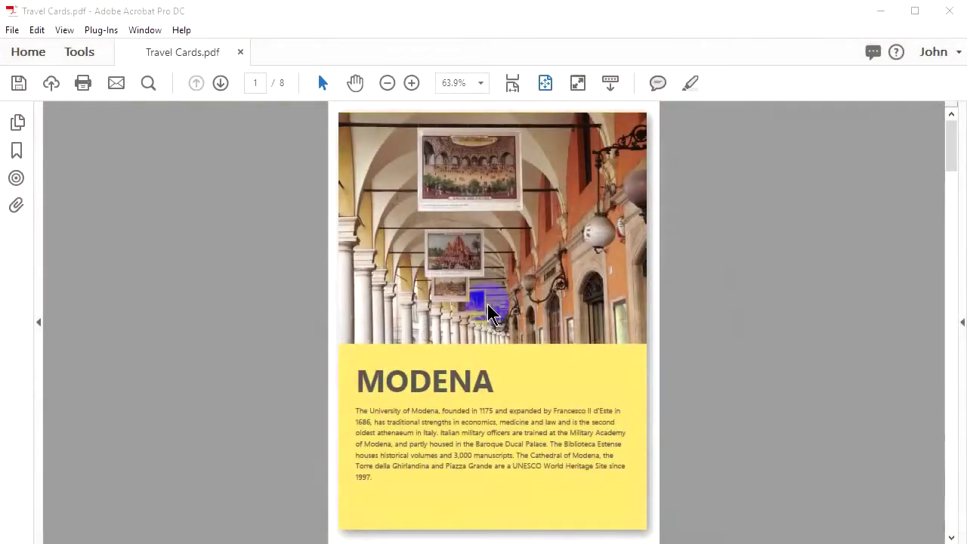
- Look through the page thumbnails of Travel Cards.pdf from the first page to the last
left_click(18, 124)
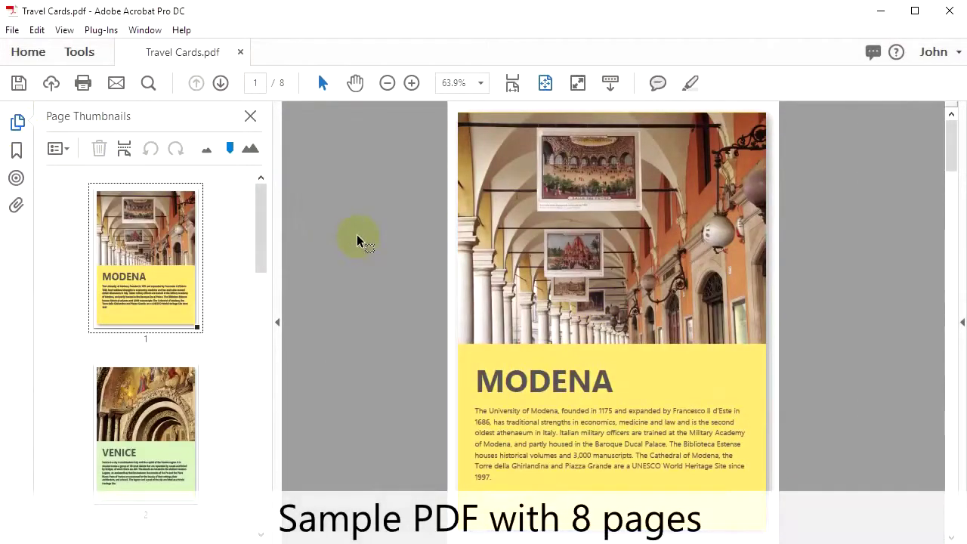
scroll(358, 240, "down", 6)
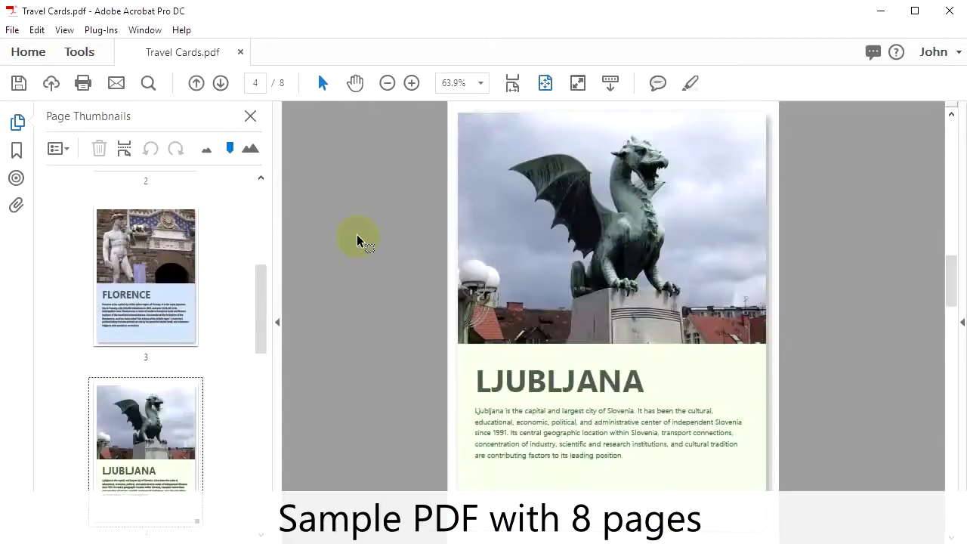
scroll(358, 240, "down", 8)
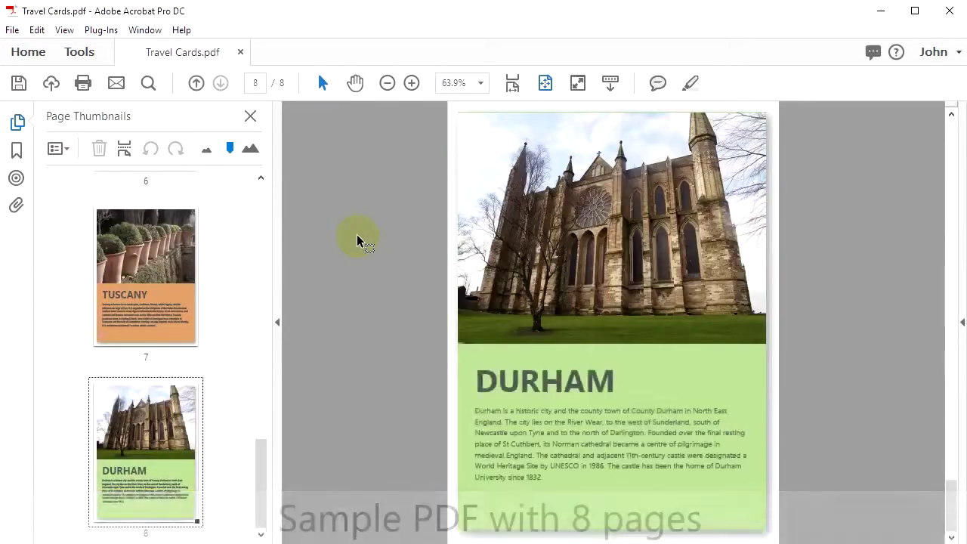
left_click(250, 115)
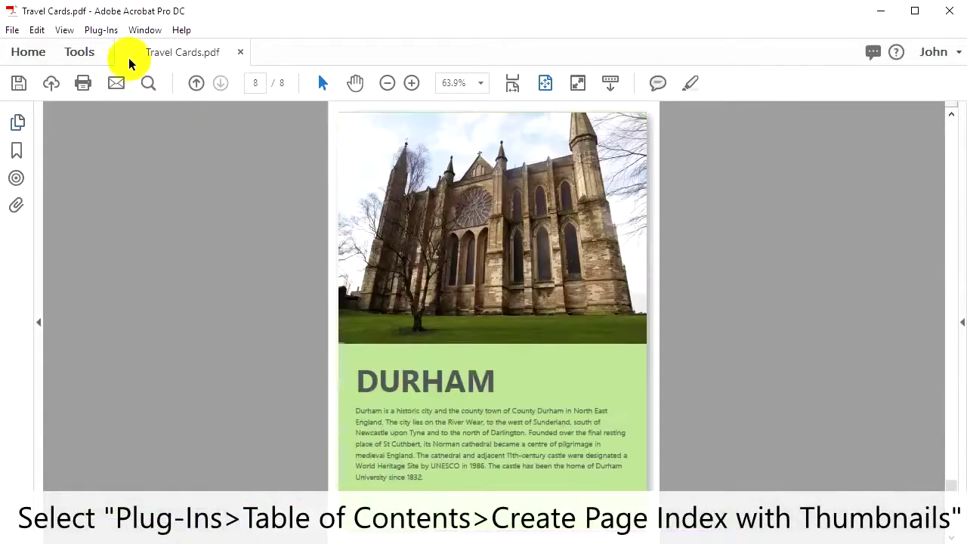
- Start creating a page index with thumbnails and set its number of rows to 2
left_click(112, 31)
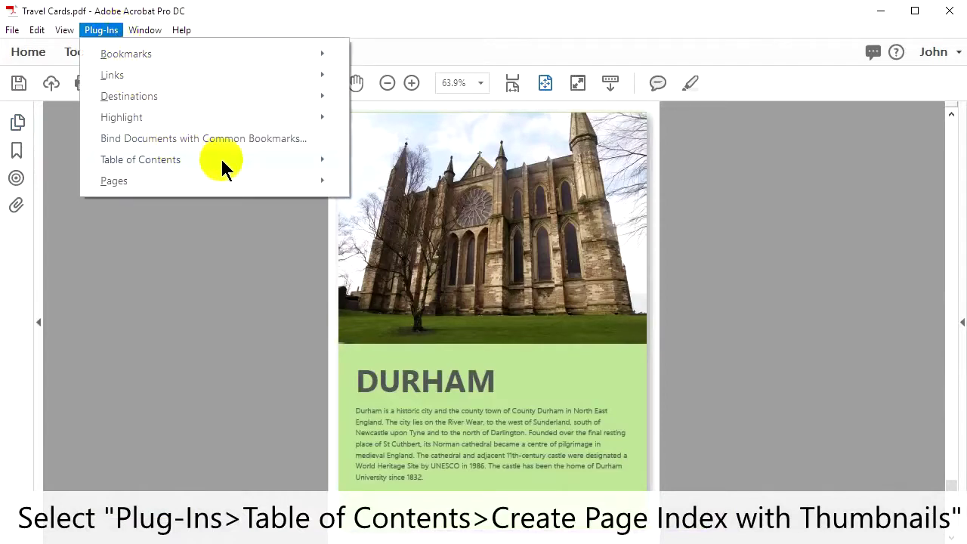
mouse_move(299, 160)
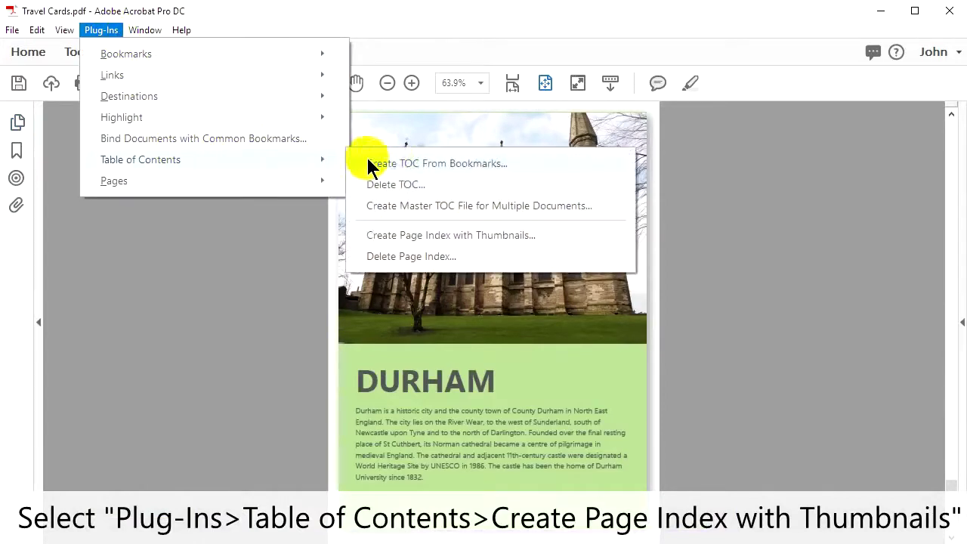
left_click(537, 235)
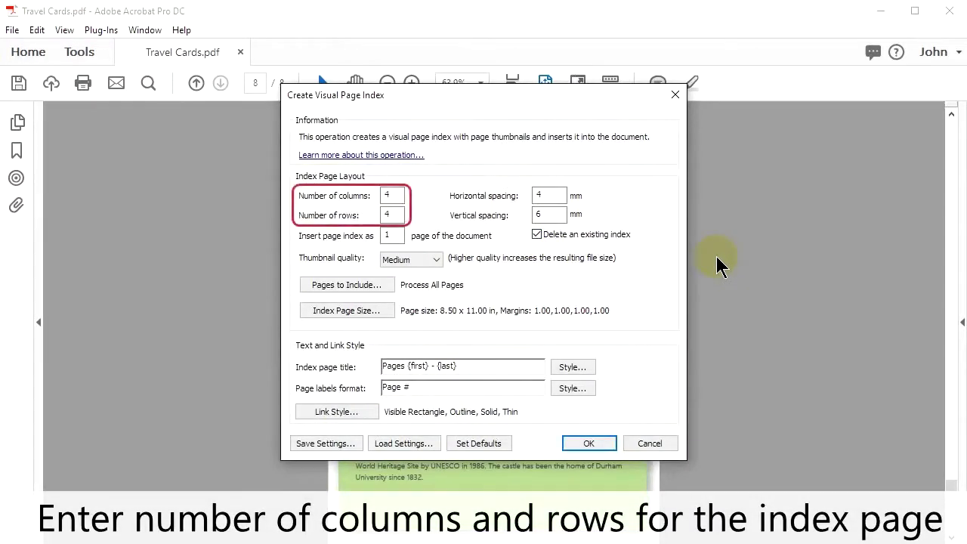
double_click(392, 216)
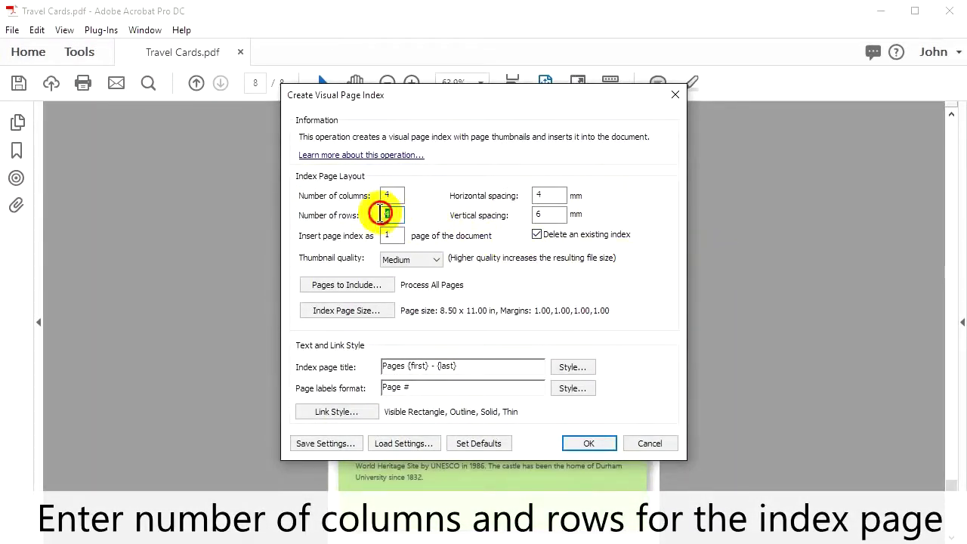
type("2")
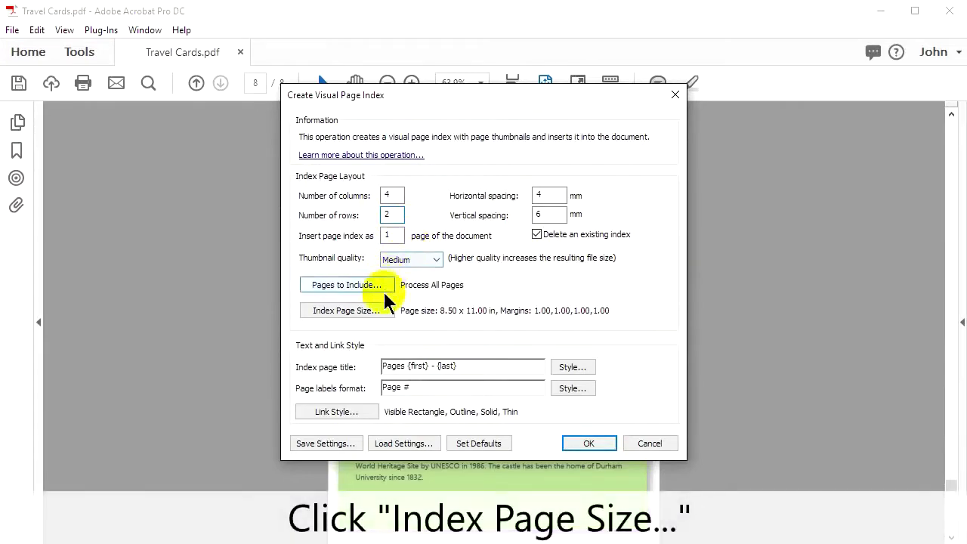
- Set the index page size to use the template PDF document C:\data\Background.pdf
left_click(387, 314)
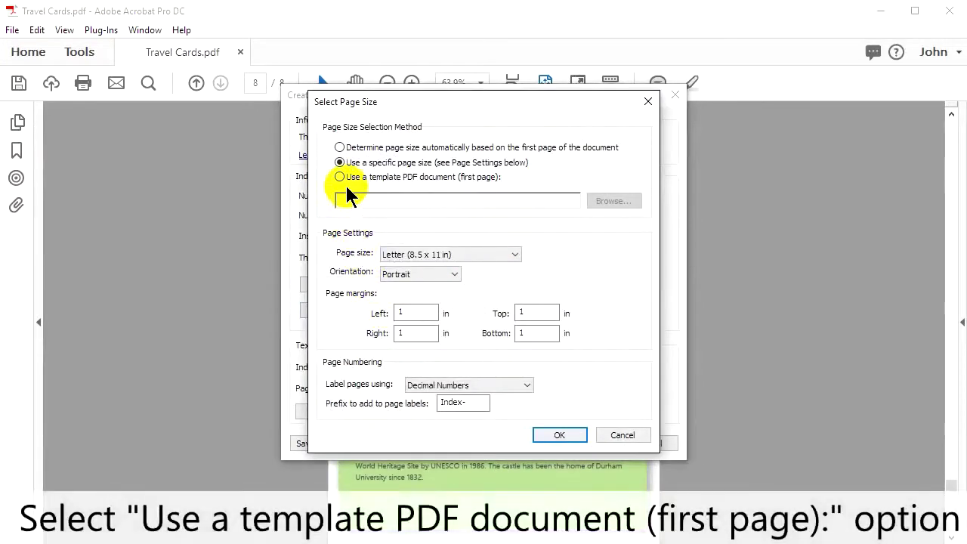
left_click(339, 176)
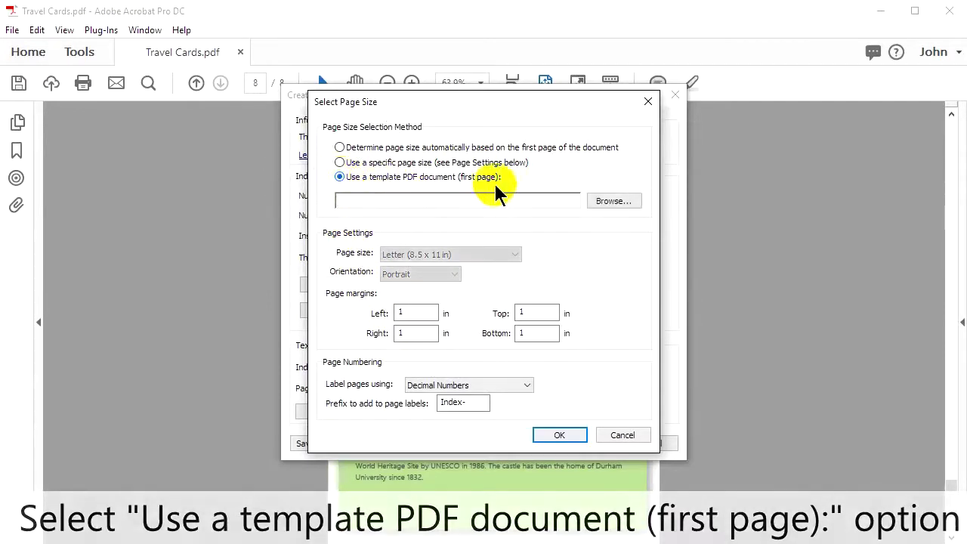
left_click(637, 200)
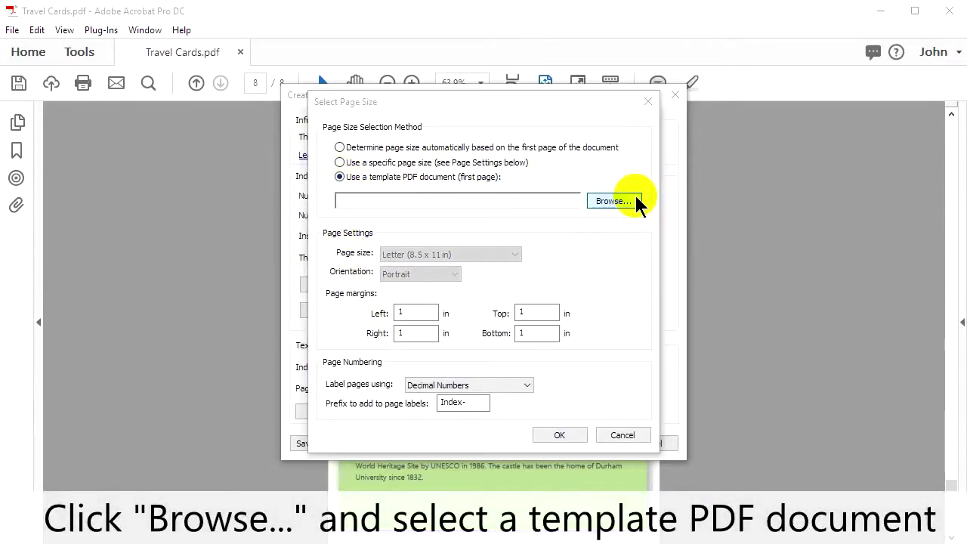
double_click(654, 235)
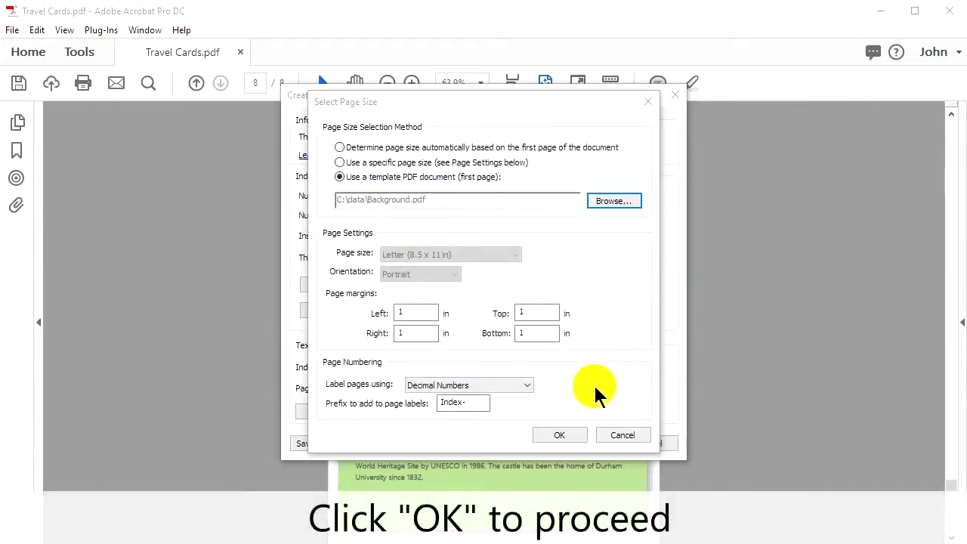
left_click(578, 432)
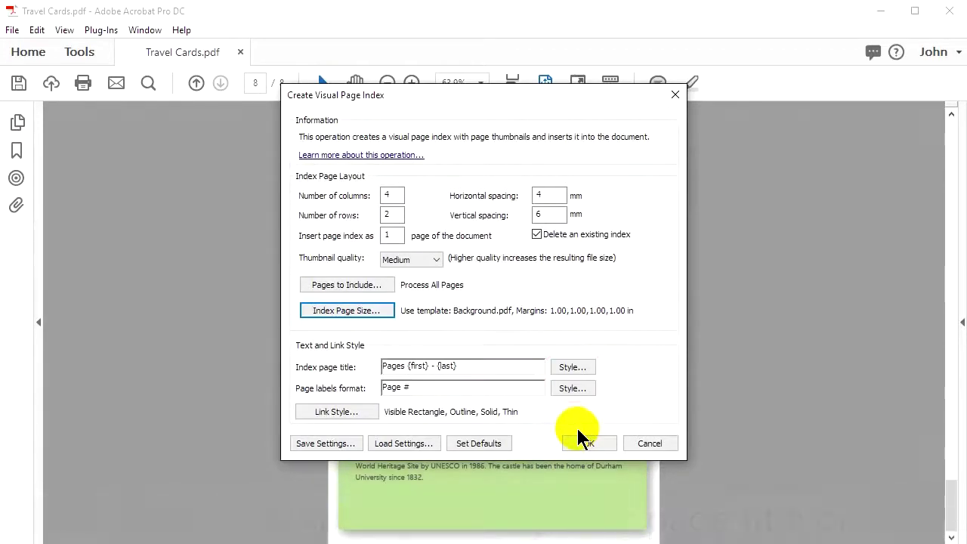
- Style the index page title as Arial Bold, size 20, in grey
left_click(590, 366)
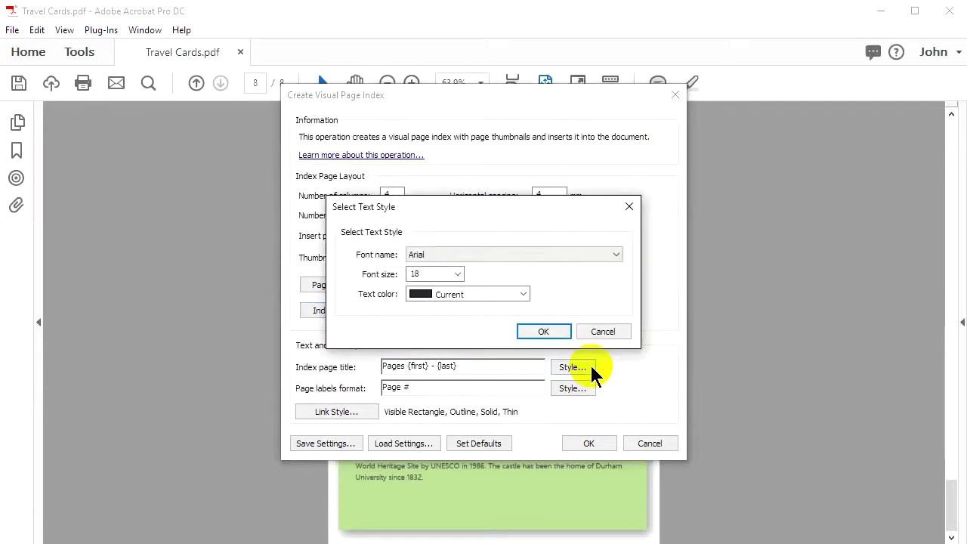
left_click(612, 255)
left_click(613, 275)
left_click(457, 273)
left_click(439, 386)
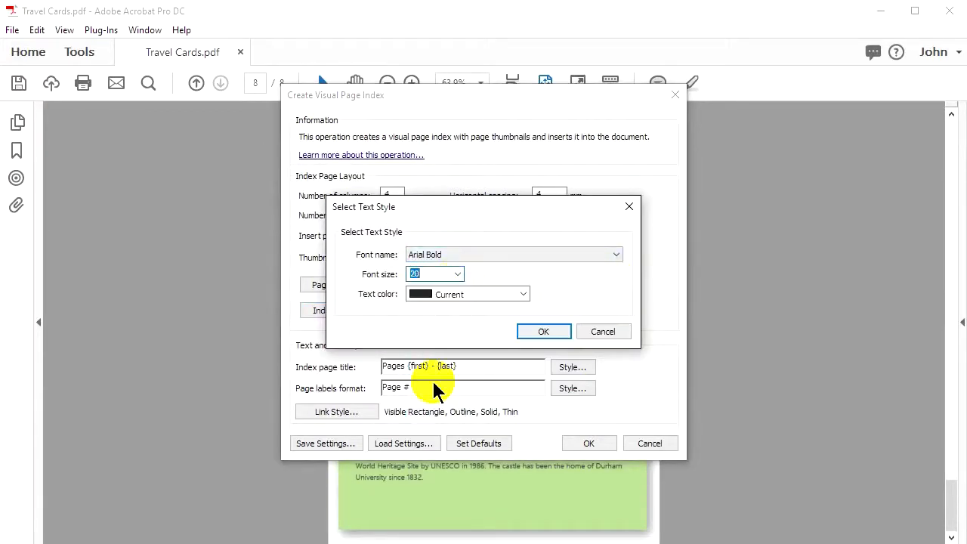
left_click(522, 293)
left_click(492, 328)
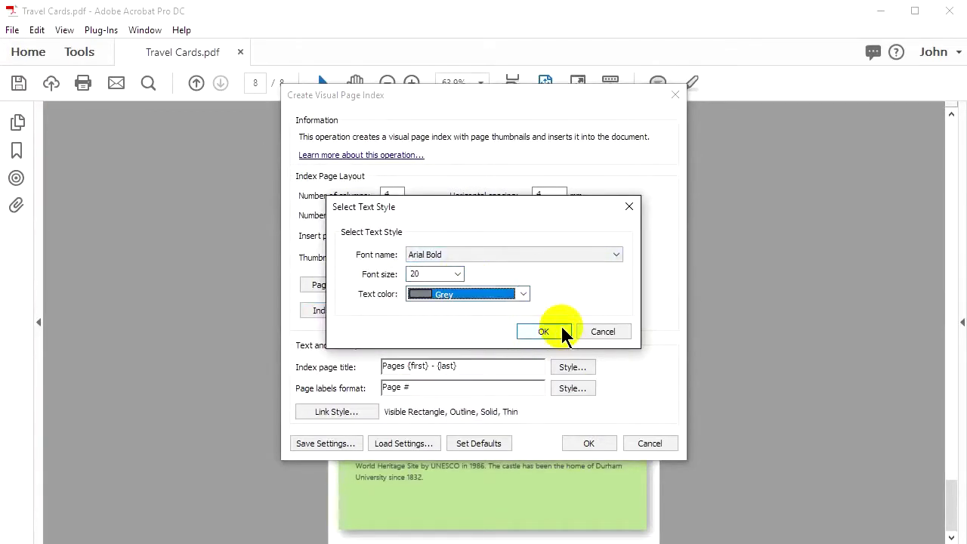
left_click(562, 329)
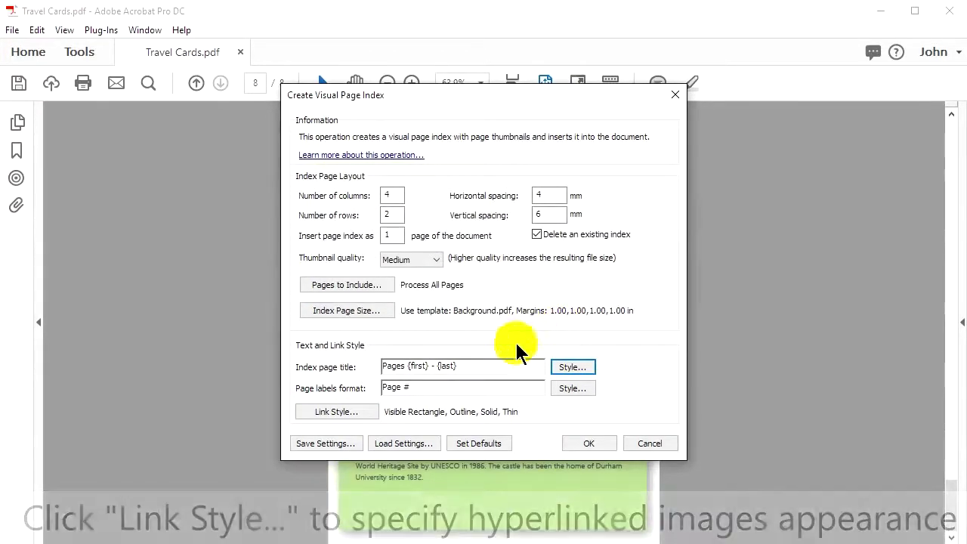
- Set the thumbnail link type to Invisible Rectangle and generate the visual page index
left_click(370, 414)
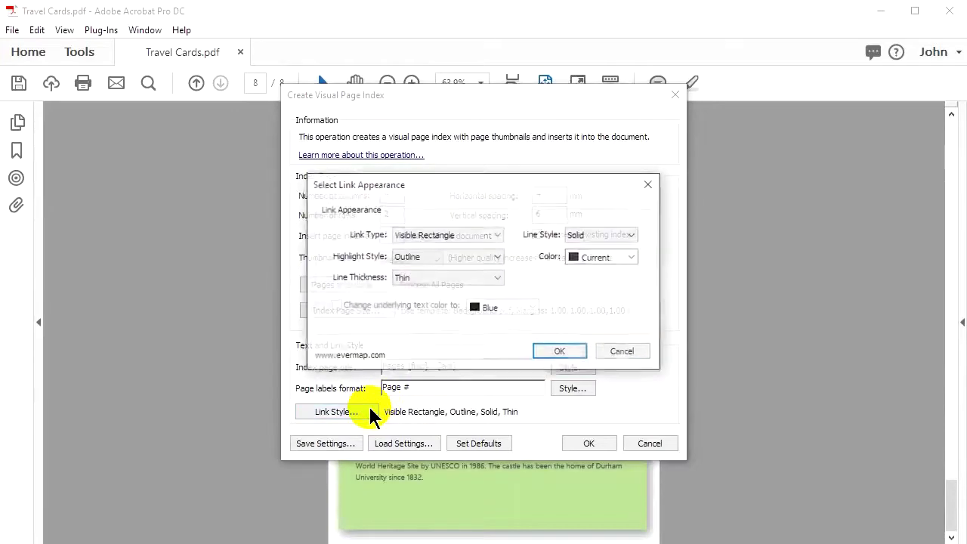
left_click(498, 235)
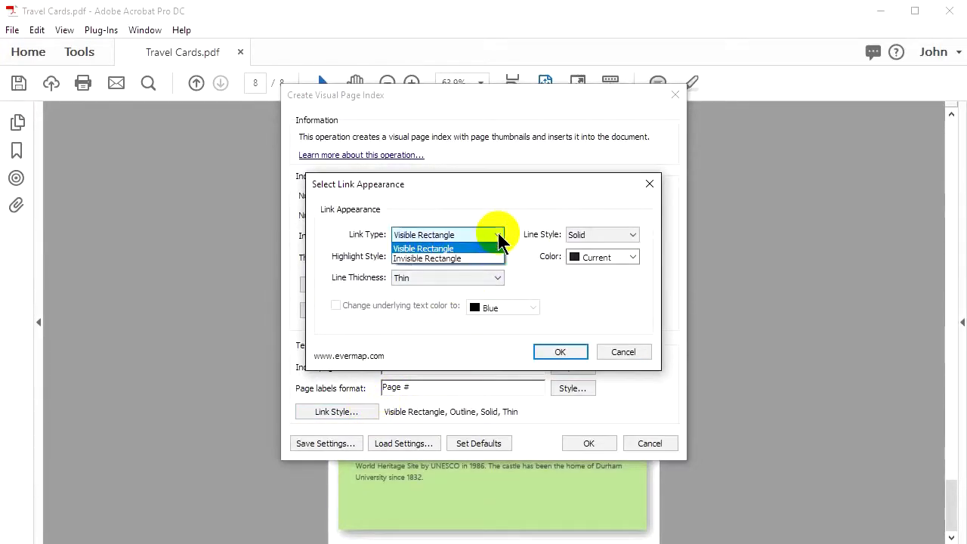
left_click(495, 256)
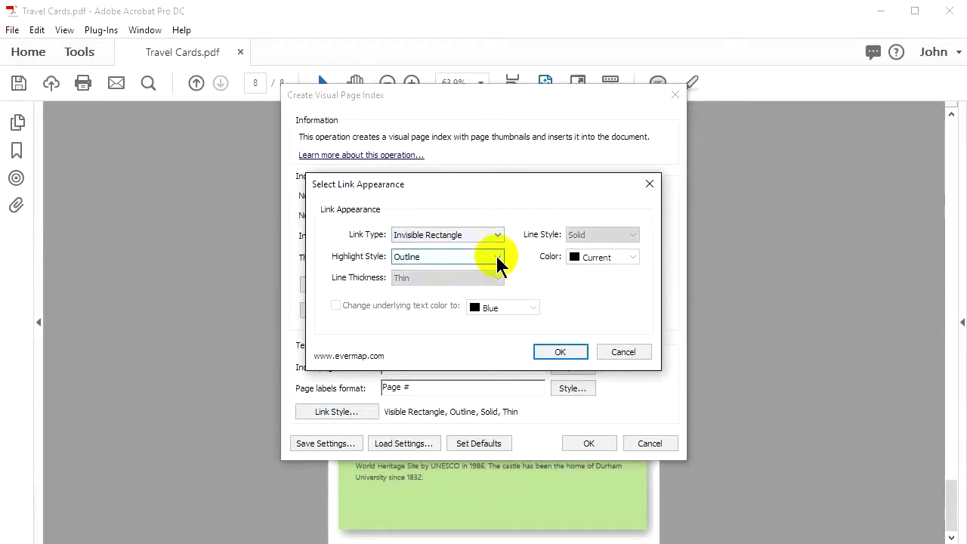
left_click(560, 352)
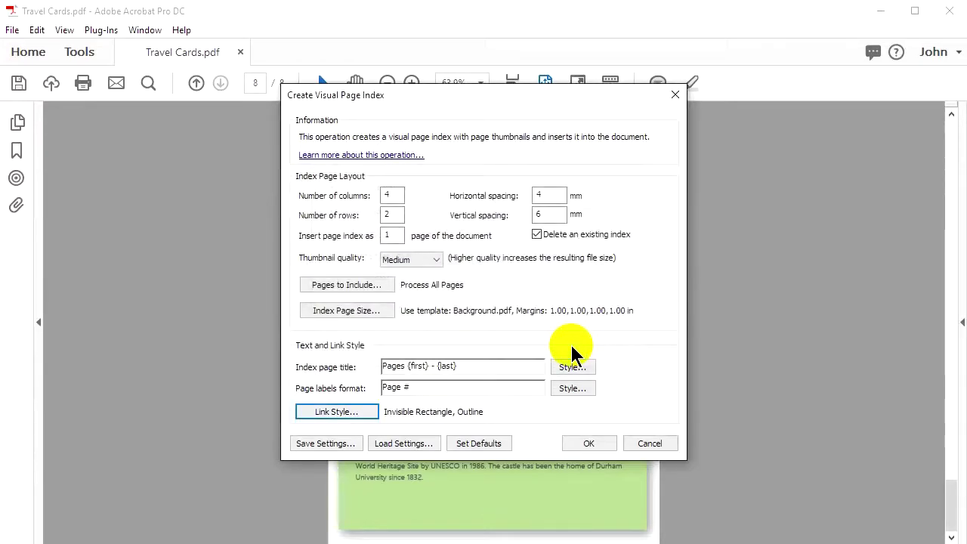
left_click(592, 444)
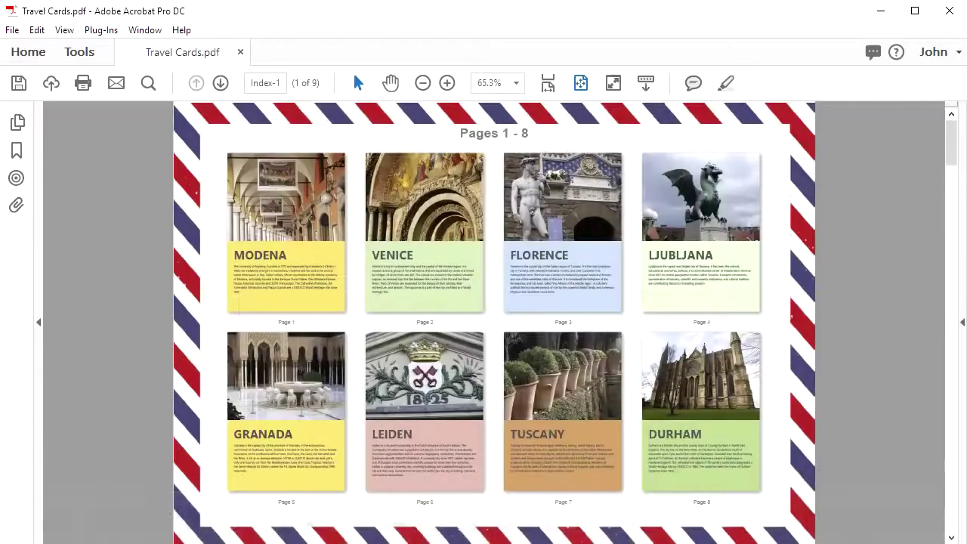
- Test the index links by jumping to the Leiden and Durham pages, returning to the index page each time
left_click(17, 125)
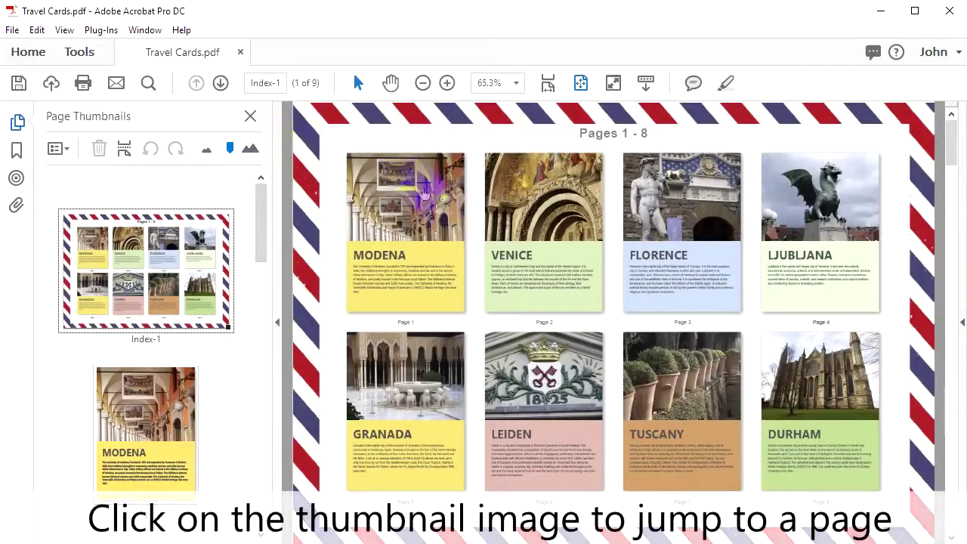
left_click(531, 397)
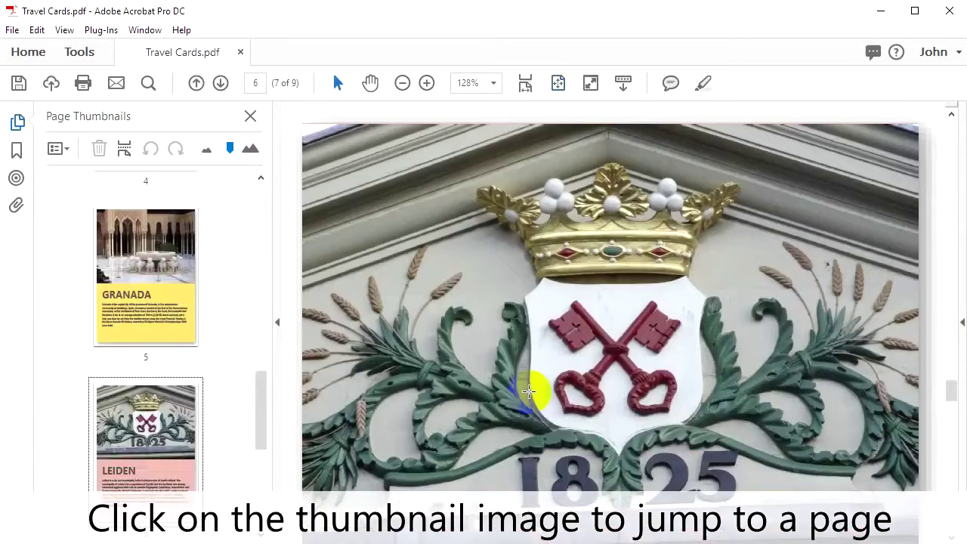
left_click_drag(262, 401, 254, 177)
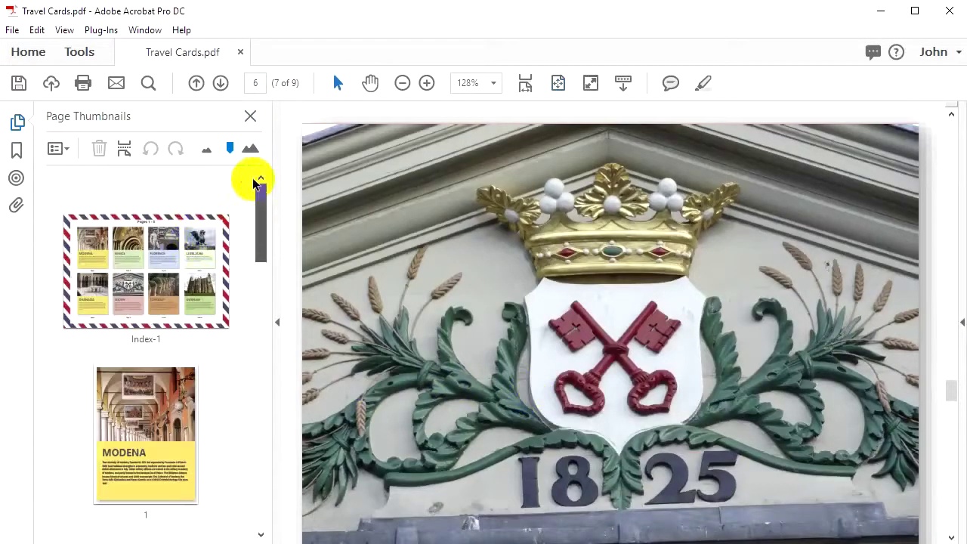
left_click(178, 246)
left_click(811, 406)
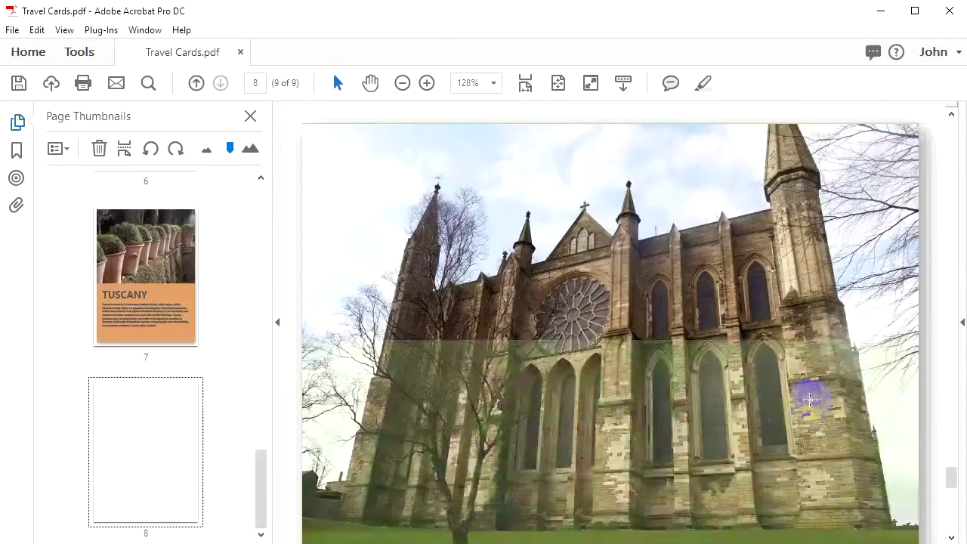
left_click_drag(271, 476, 249, 189)
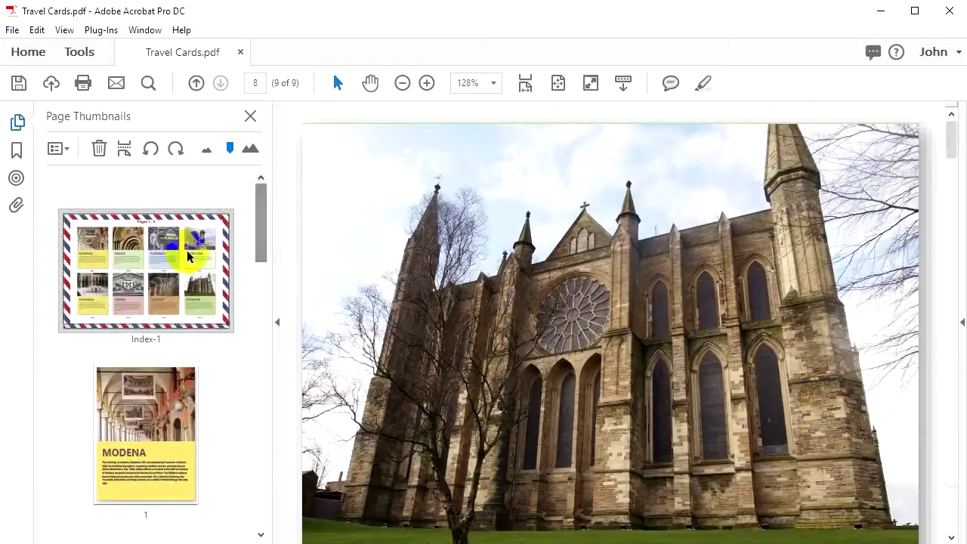
left_click(190, 252)
left_click(250, 115)
left_click(592, 83)
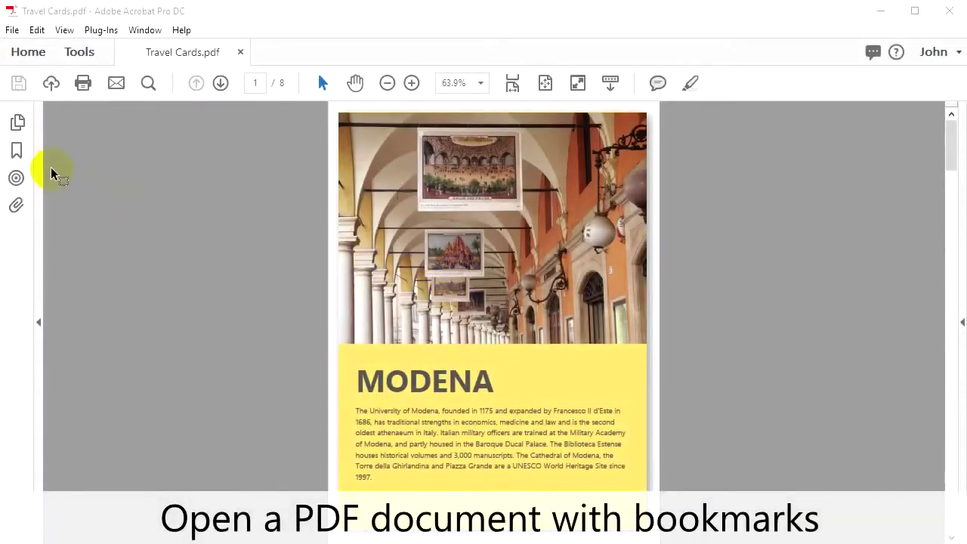
- Show the document's bookmarks and visit the Florence, Granada and Tuscany pages through them
left_click(18, 151)
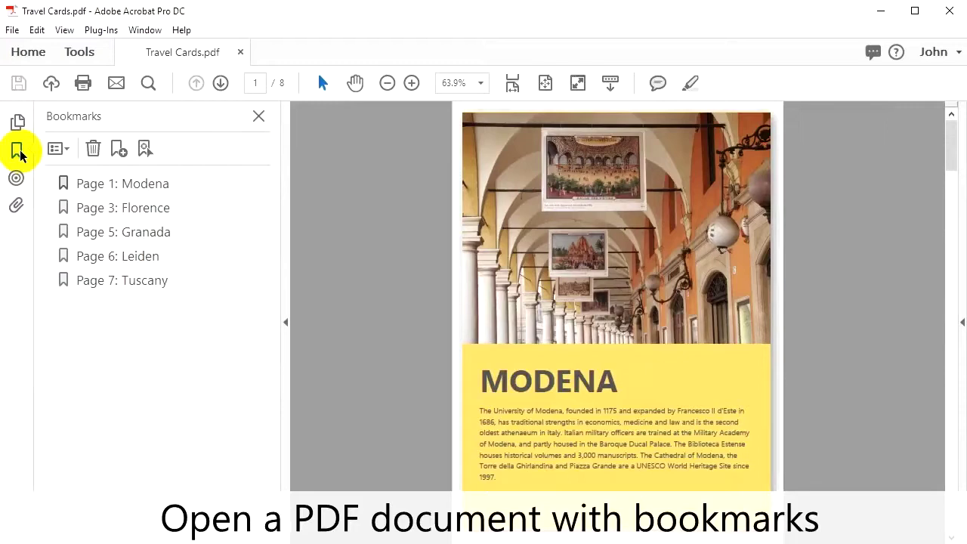
left_click(159, 210)
left_click(155, 234)
left_click(148, 282)
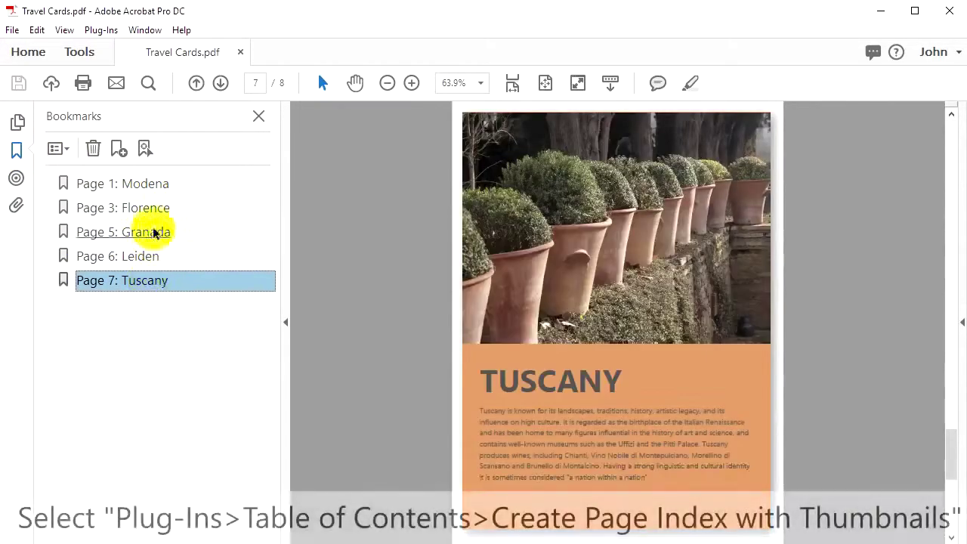
- Start another page index with thumbnails and include only pages referenced by the bookmarks, keeping levels 1 to 10
left_click(111, 31)
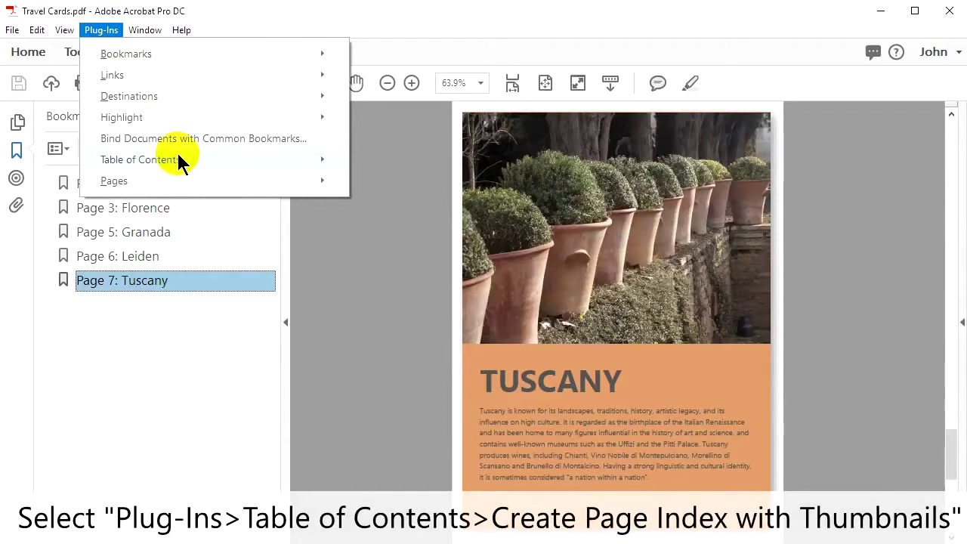
mouse_move(311, 160)
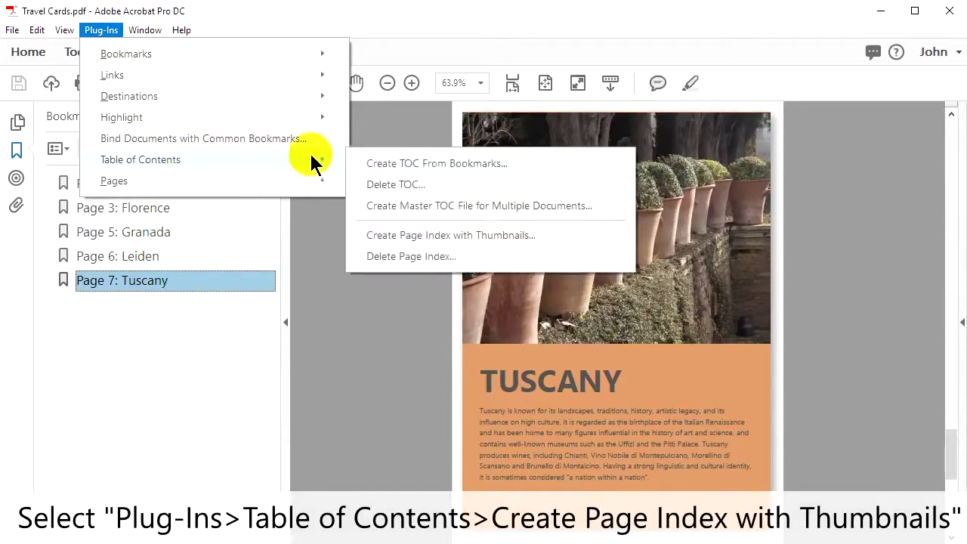
left_click(539, 236)
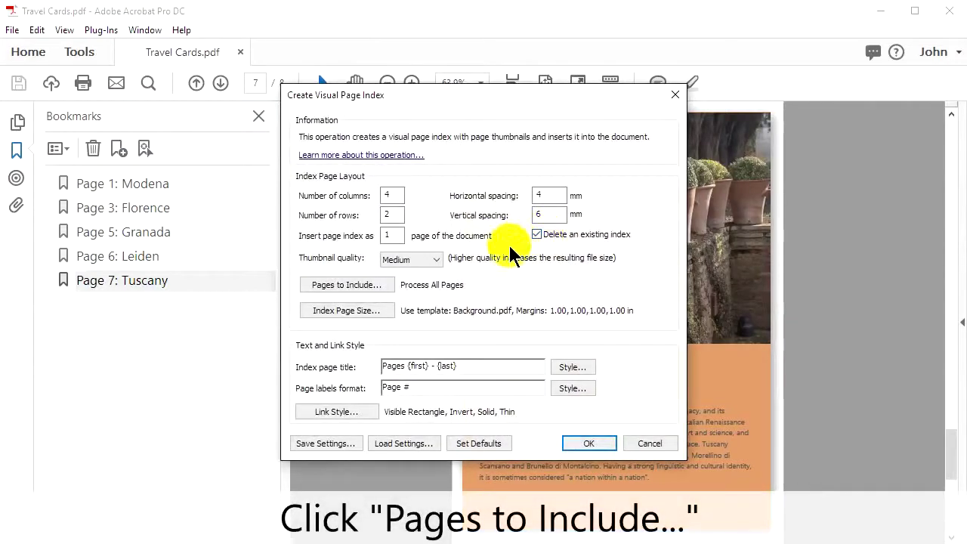
left_click(389, 284)
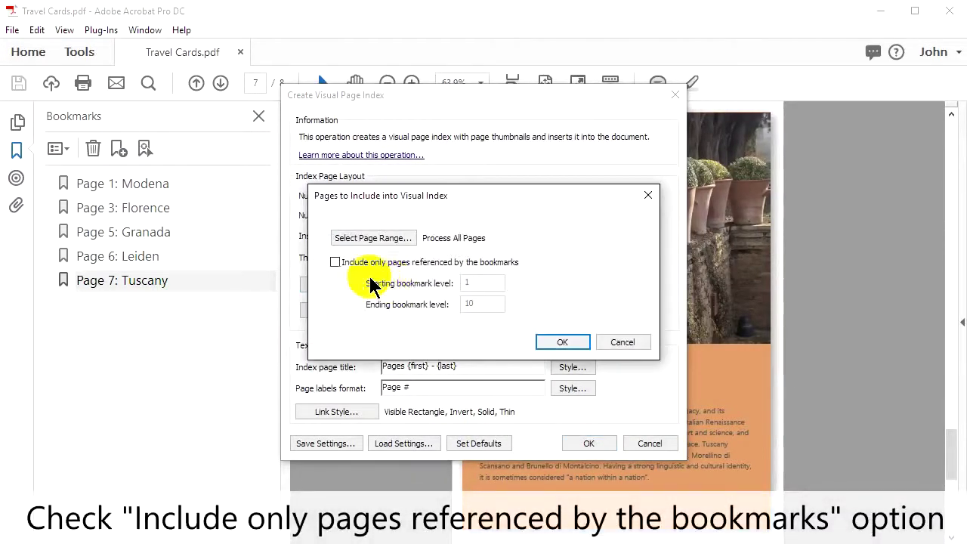
left_click(336, 264)
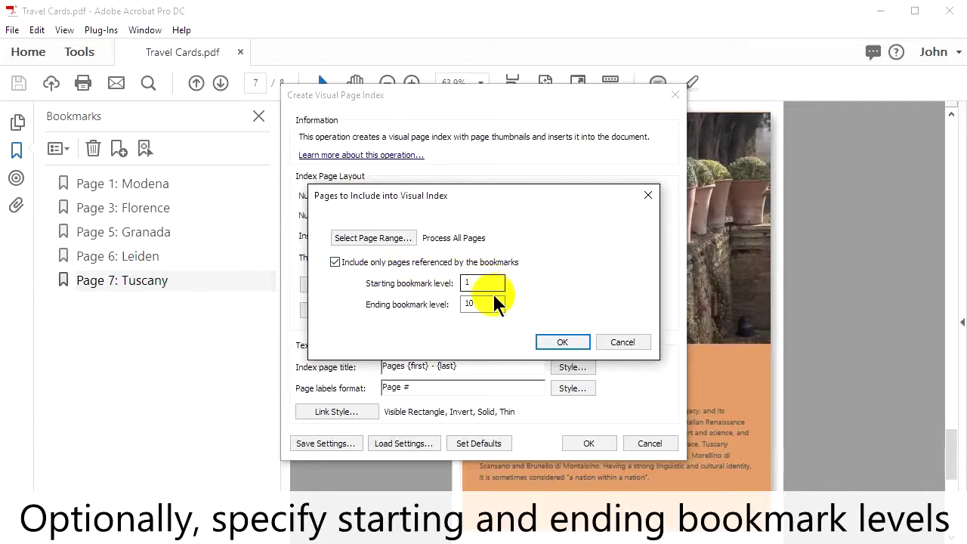
left_click(587, 342)
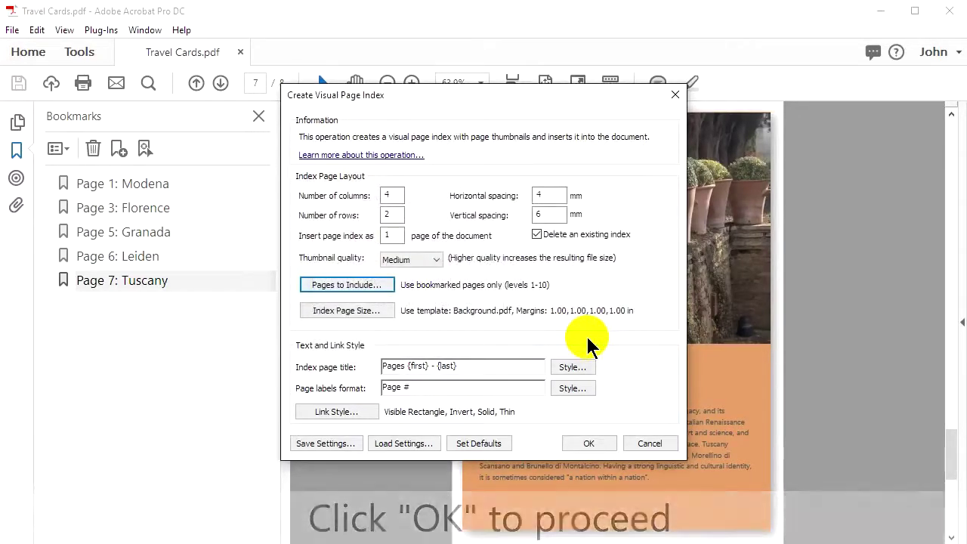
- Generate the index of bookmarked pages and follow its Florence thumbnail link
left_click(589, 444)
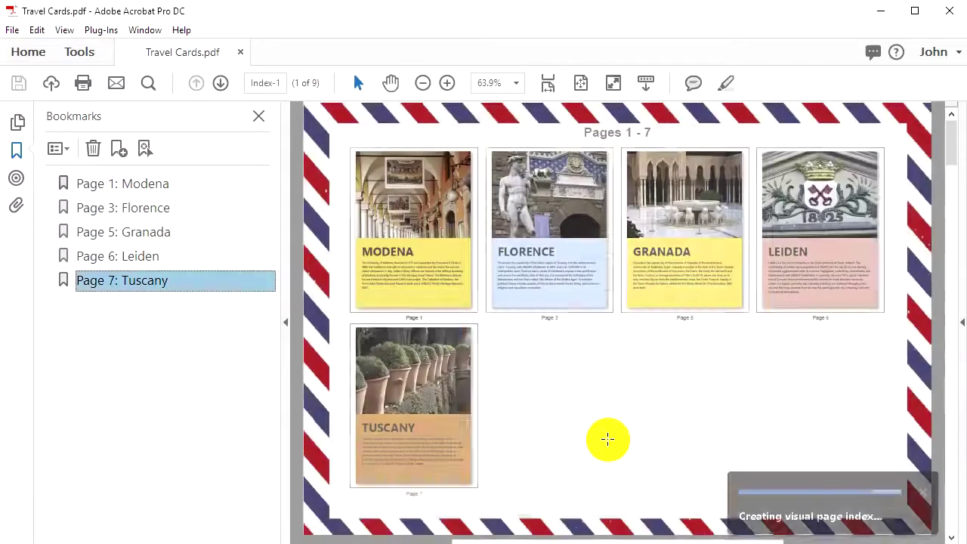
left_click(568, 263)
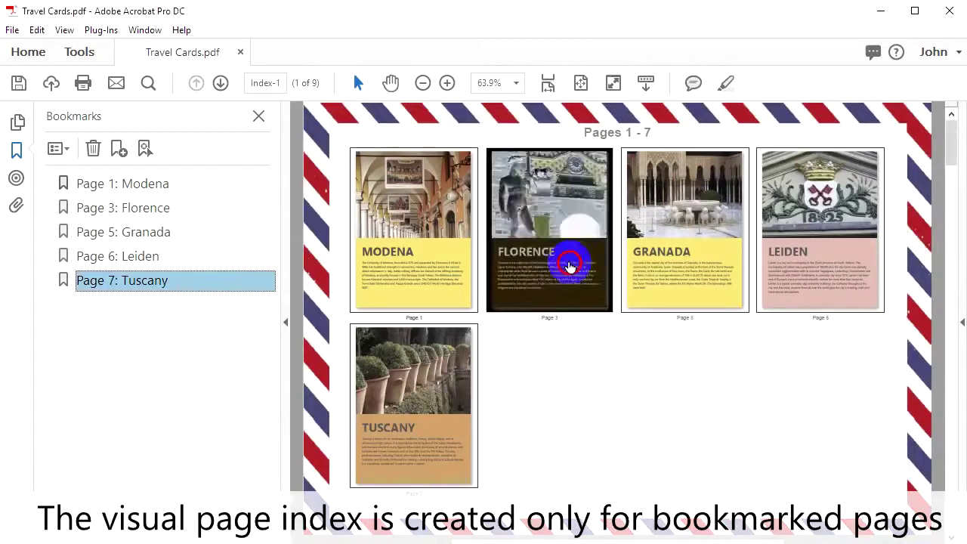